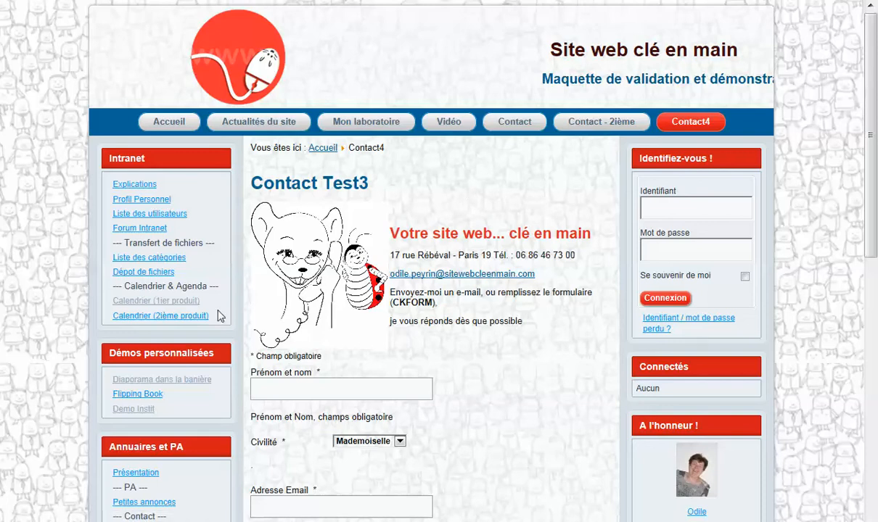
# - Review the Contact Test3 form on the public site down to its submit button, choosing Madame as the Civilité
pyautogui.moveTo(868, 104); pyautogui.dragTo(869, 185)
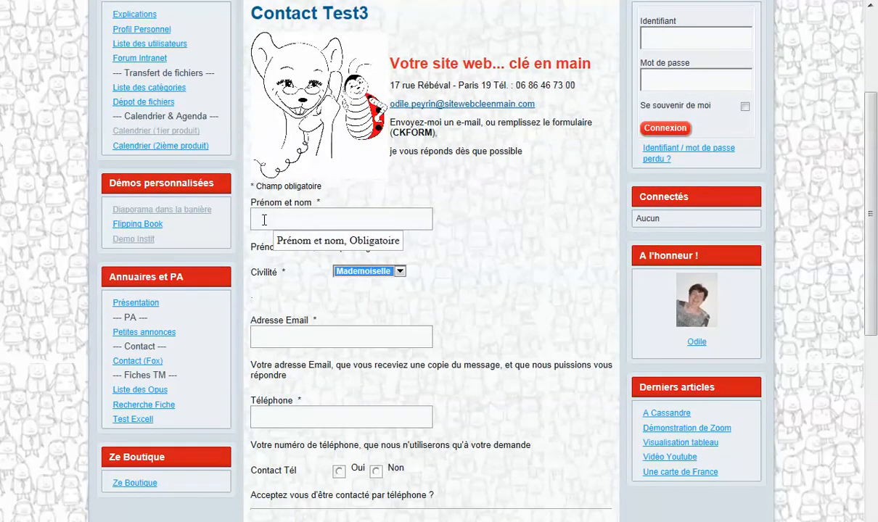
pyautogui.click(398, 272)
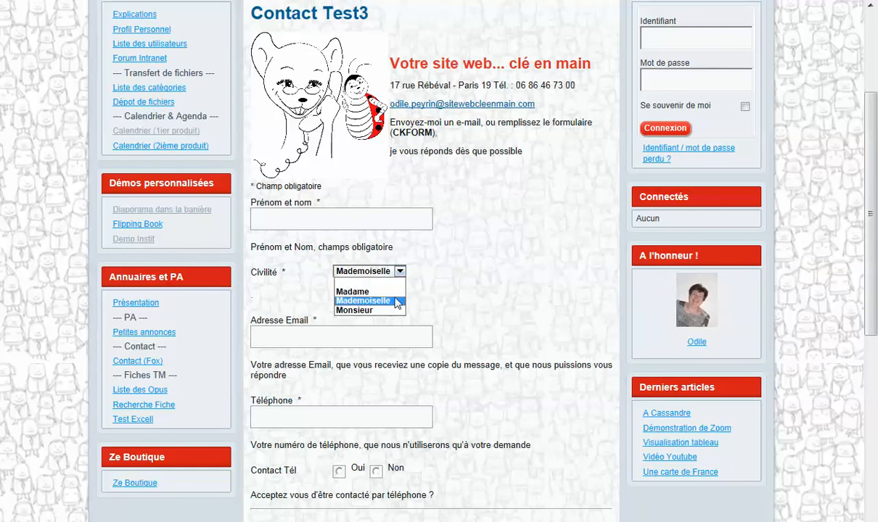
pyautogui.click(402, 290)
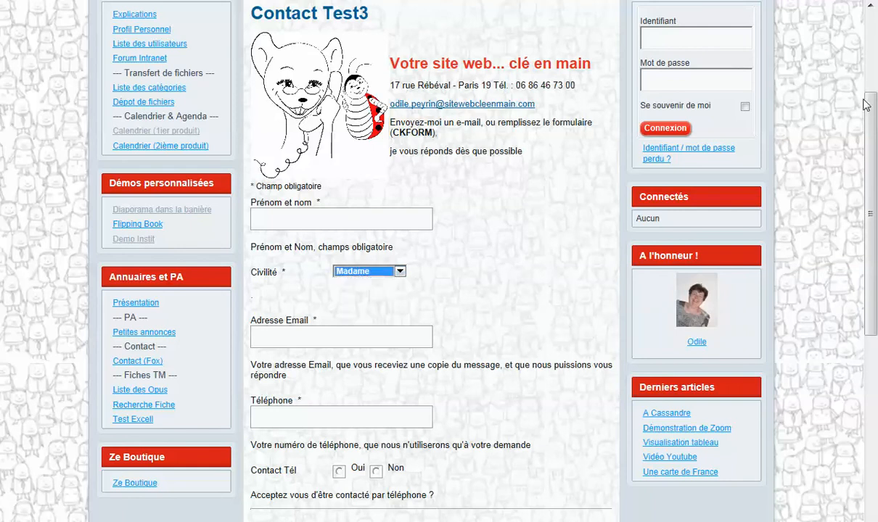
pyautogui.moveTo(870, 113); pyautogui.dragTo(870, 172)
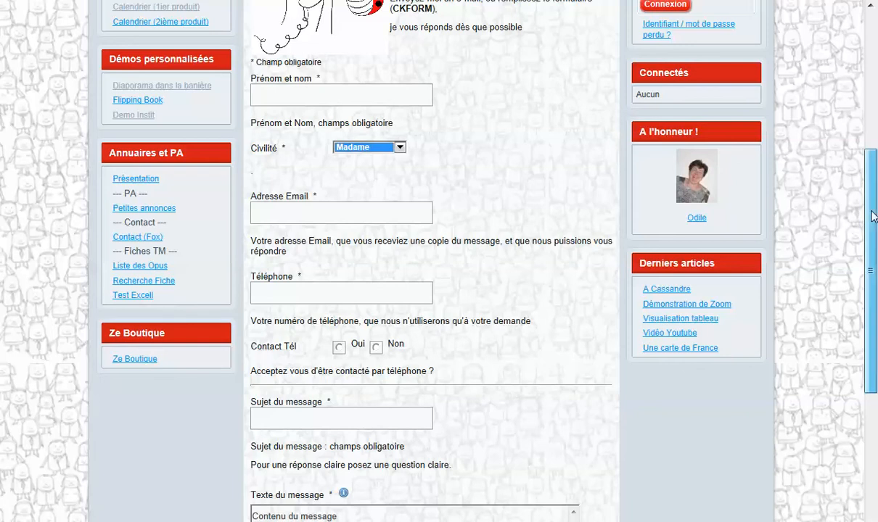
pyautogui.moveTo(873, 221); pyautogui.dragTo(875, 323)
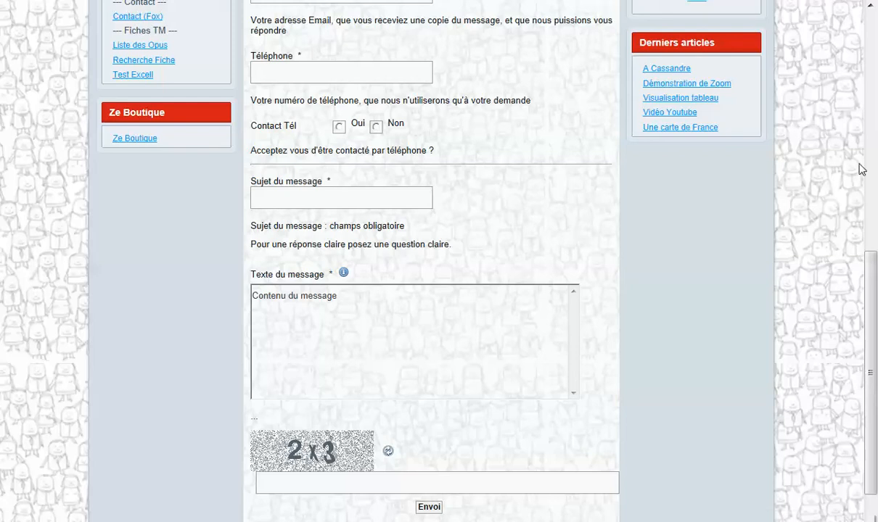
pyautogui.moveTo(872, 249); pyautogui.dragTo(871, 13)
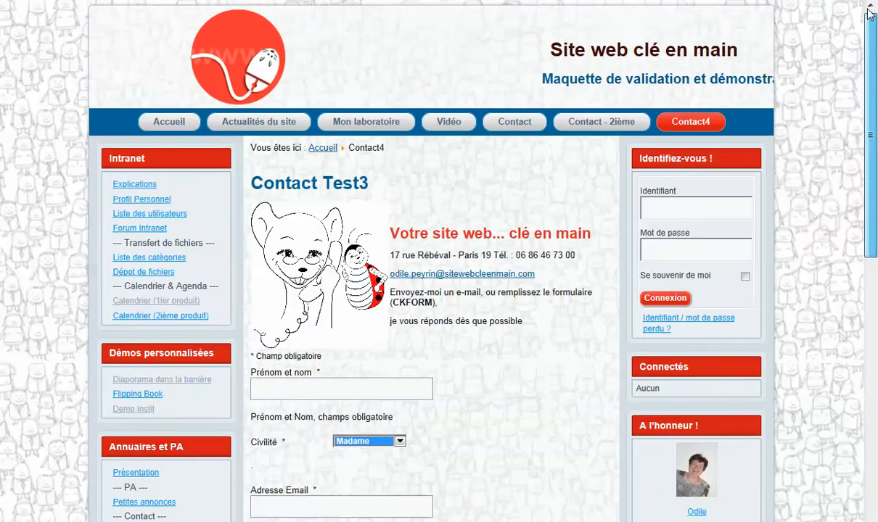
# - Switch to the Joomla administration and open the Contact Test3 form for editing in the CK Forms component
pyautogui.moveTo(584, 139)
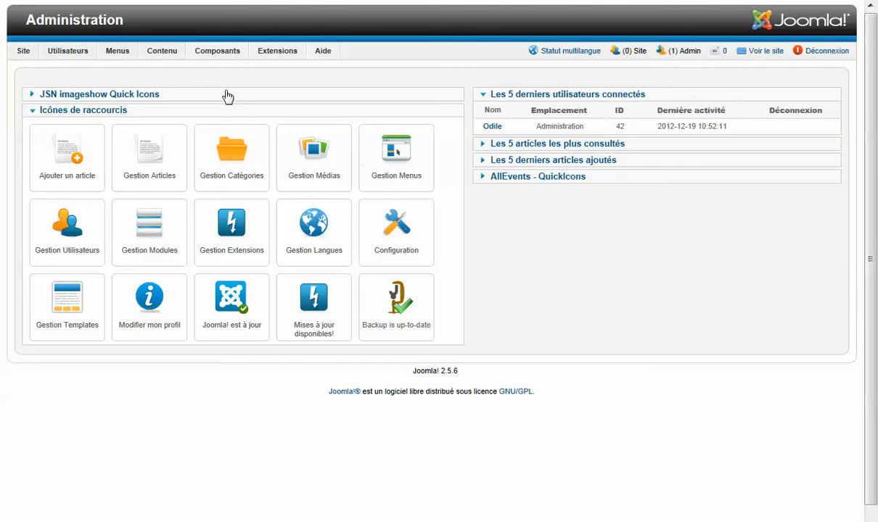
pyautogui.moveTo(222, 61)
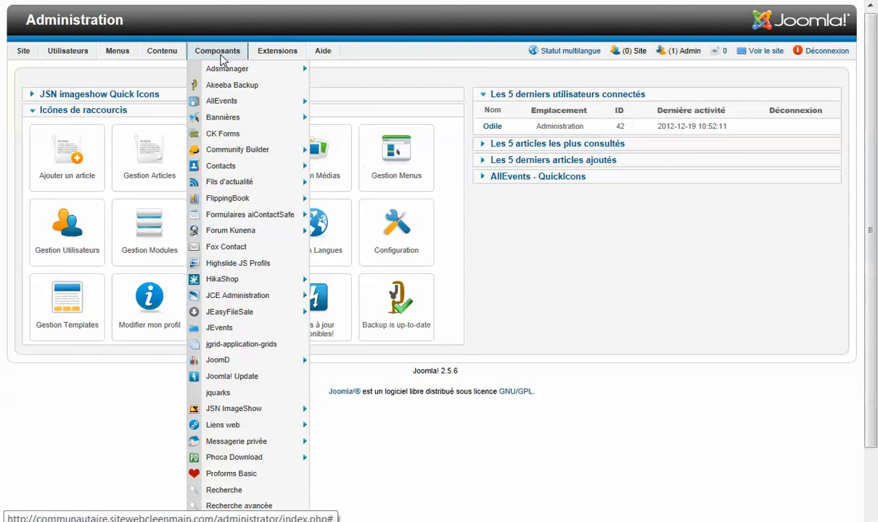
pyautogui.click(227, 135)
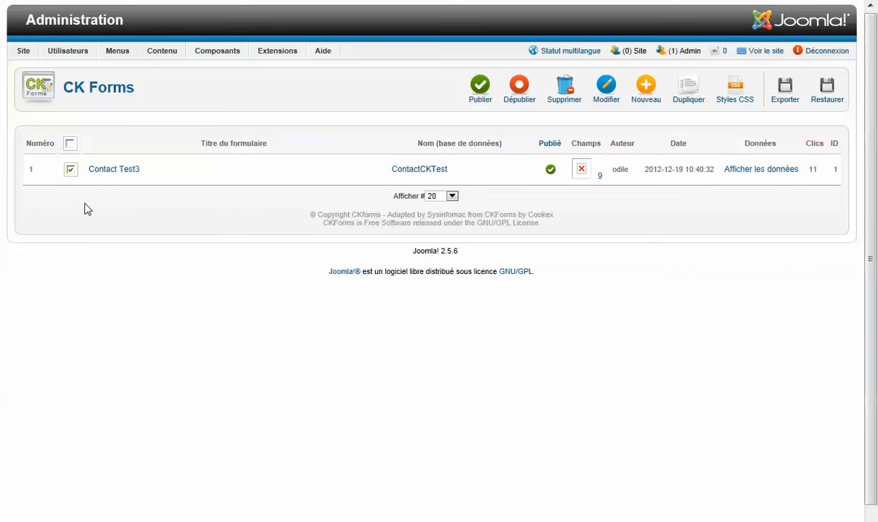
pyautogui.click(71, 172)
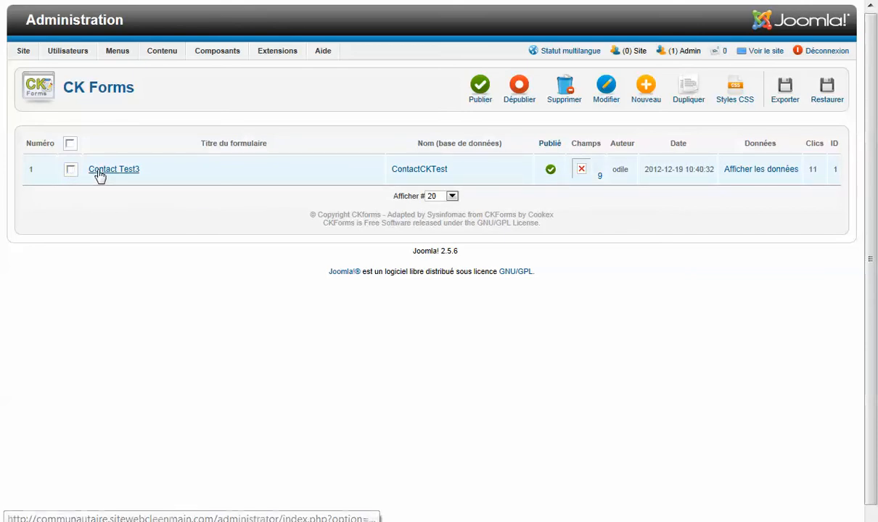
pyautogui.click(100, 171)
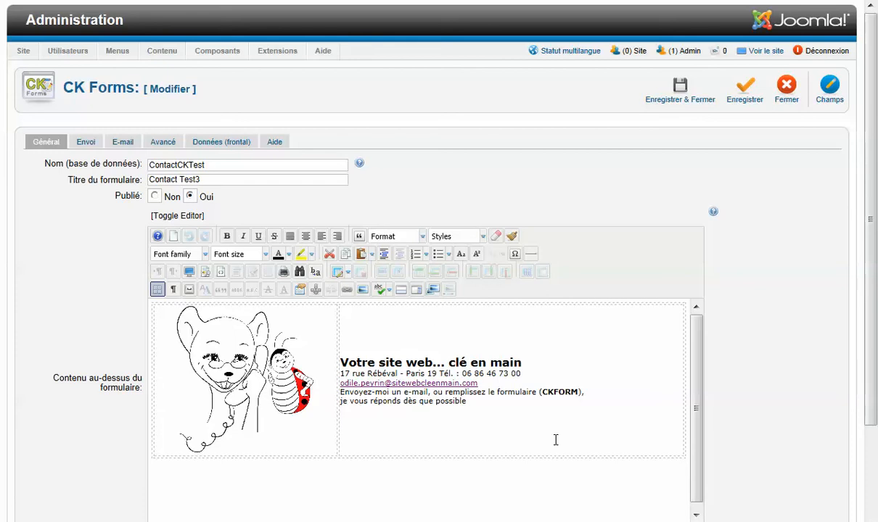
# - Examine the form's submission, e-mail, advanced and front-end data settings, including the confirmation e-mail content
pyautogui.click(86, 144)
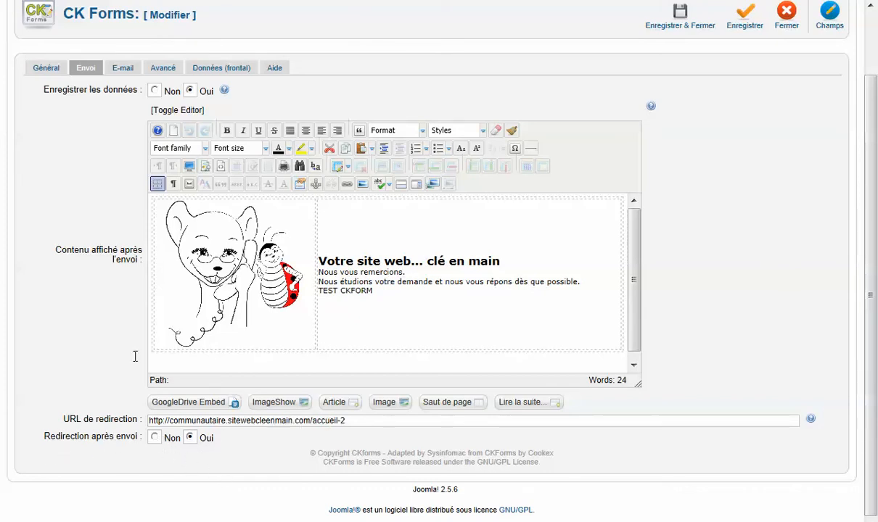
pyautogui.click(118, 73)
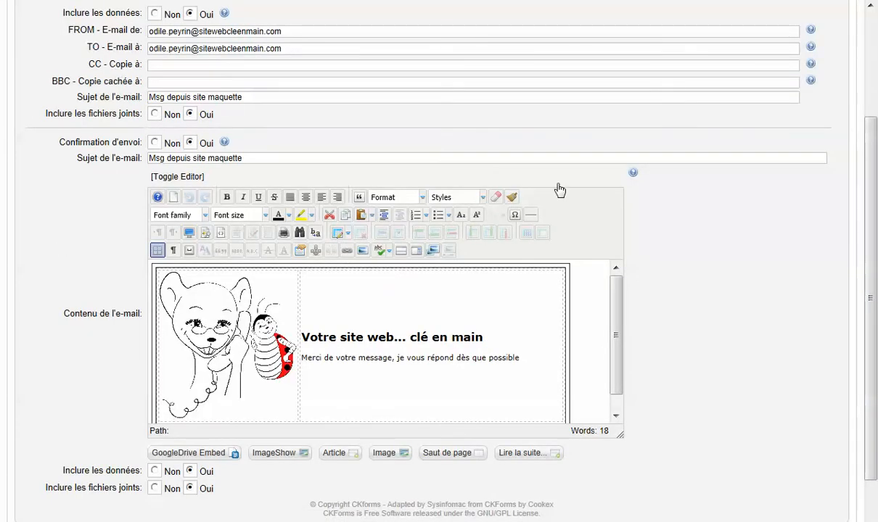
pyautogui.scroll(2, 873, 202)
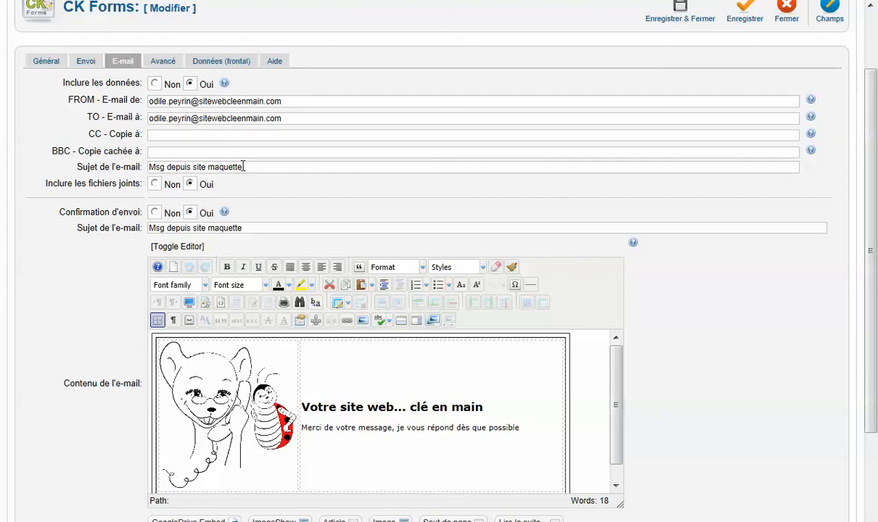
pyautogui.scroll(-2, 243, 166)
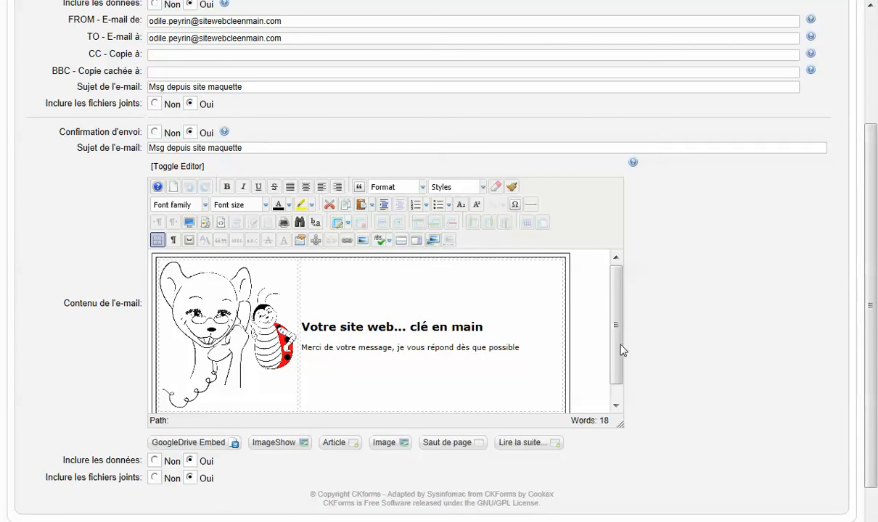
pyautogui.moveTo(619, 348); pyautogui.dragTo(623, 383)
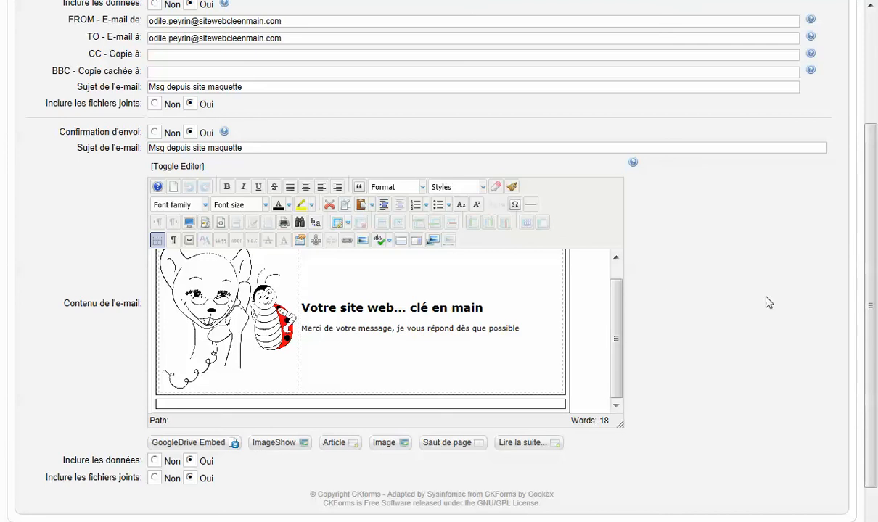
pyautogui.moveTo(868, 308); pyautogui.dragTo(867, 203)
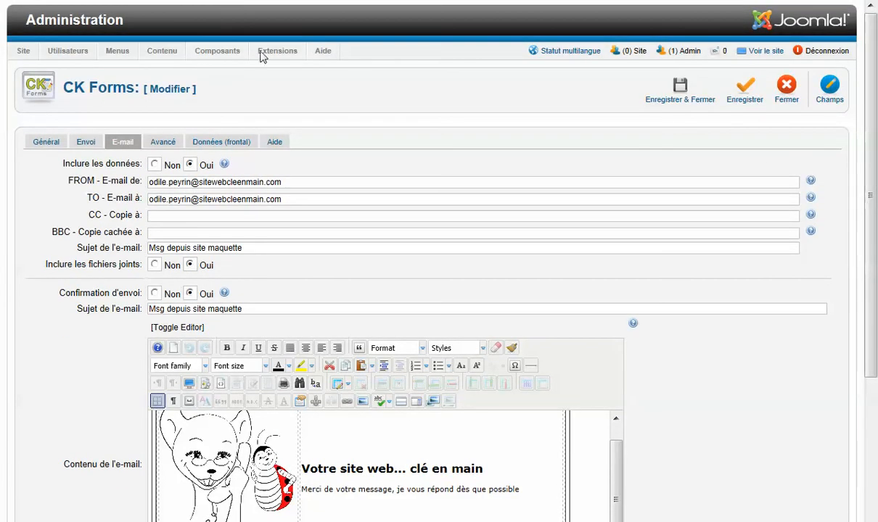
pyautogui.click(163, 142)
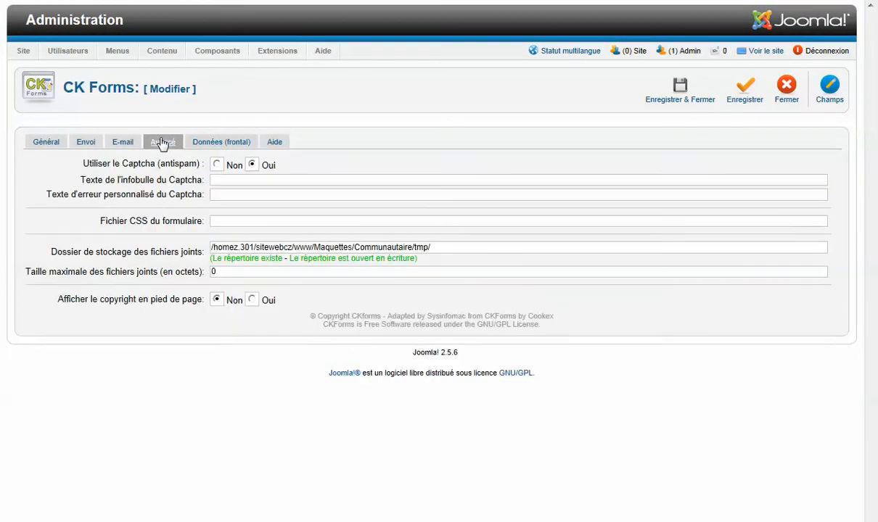
pyautogui.click(230, 150)
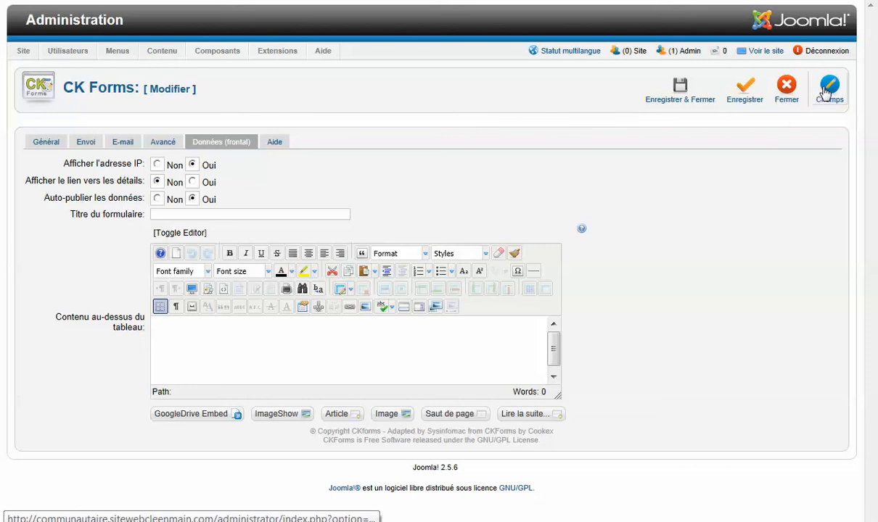
# - Inspect the Prénom et nom field's type choices and advanced settings, then save and close it and return to the forms list
pyautogui.click(825, 91)
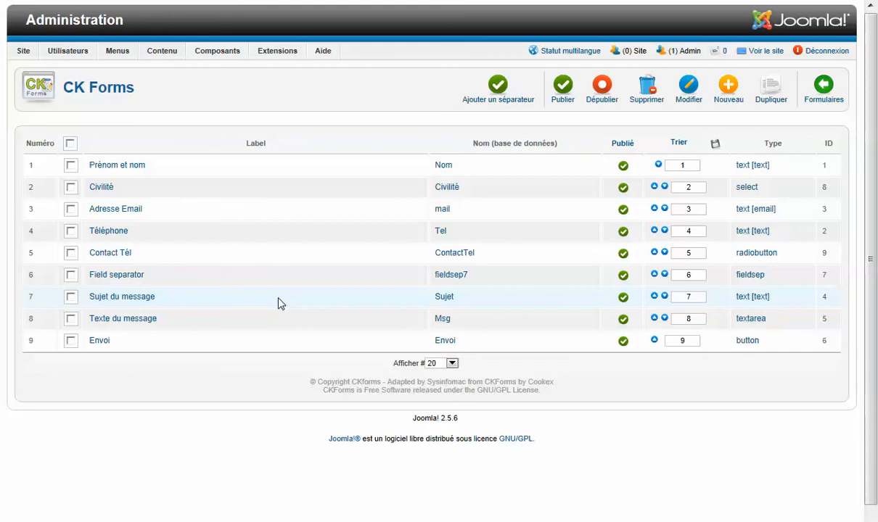
pyautogui.click(126, 171)
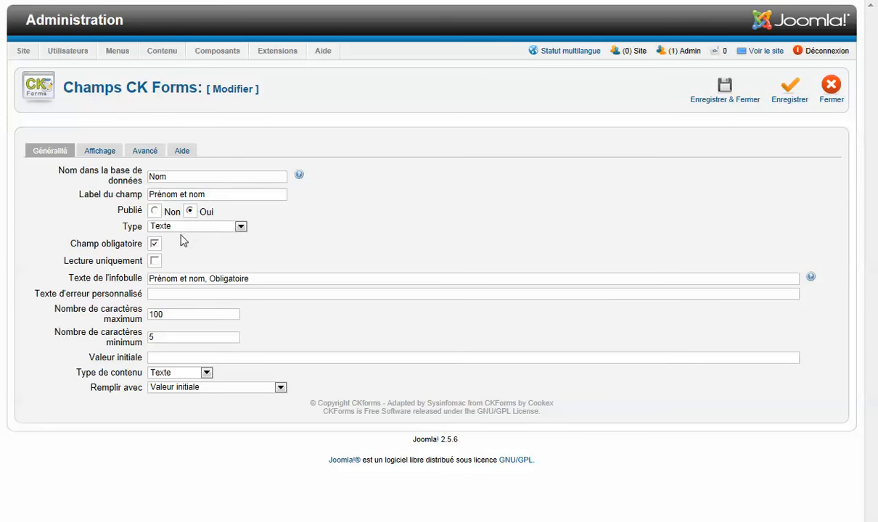
pyautogui.click(240, 227)
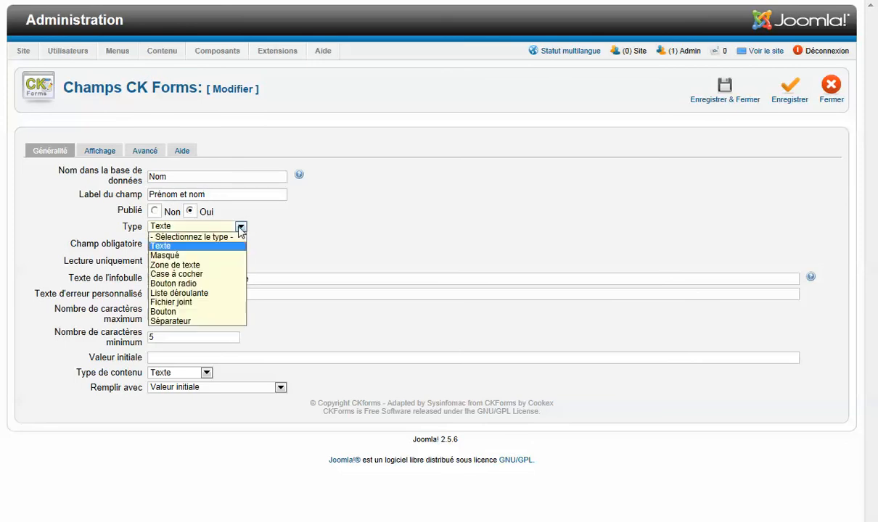
pyautogui.click(330, 237)
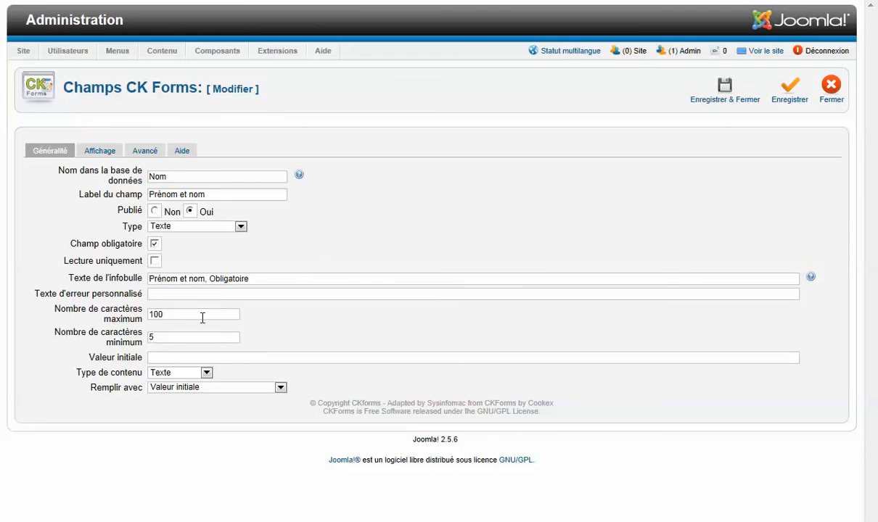
pyautogui.click(138, 156)
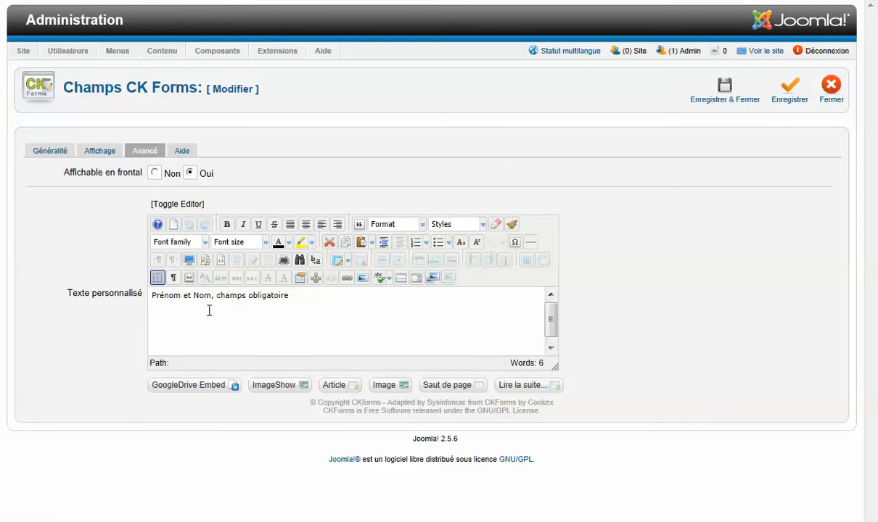
pyautogui.click(44, 153)
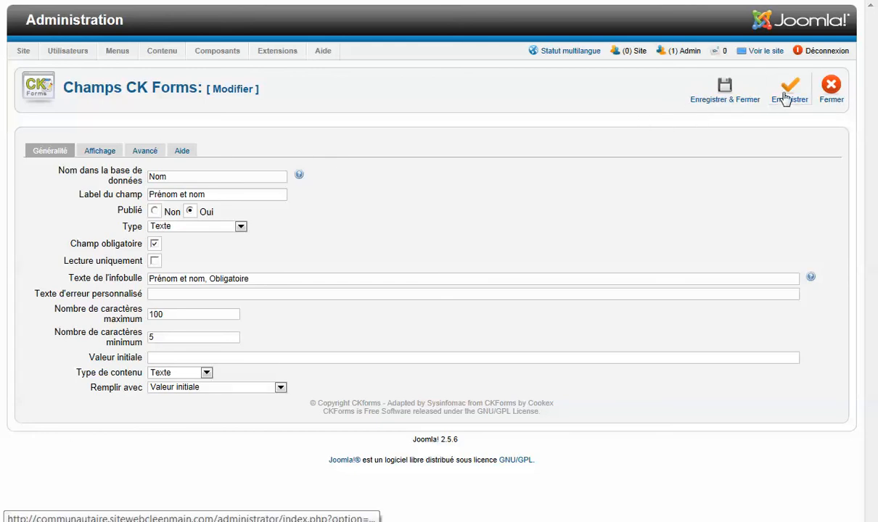
pyautogui.click(726, 97)
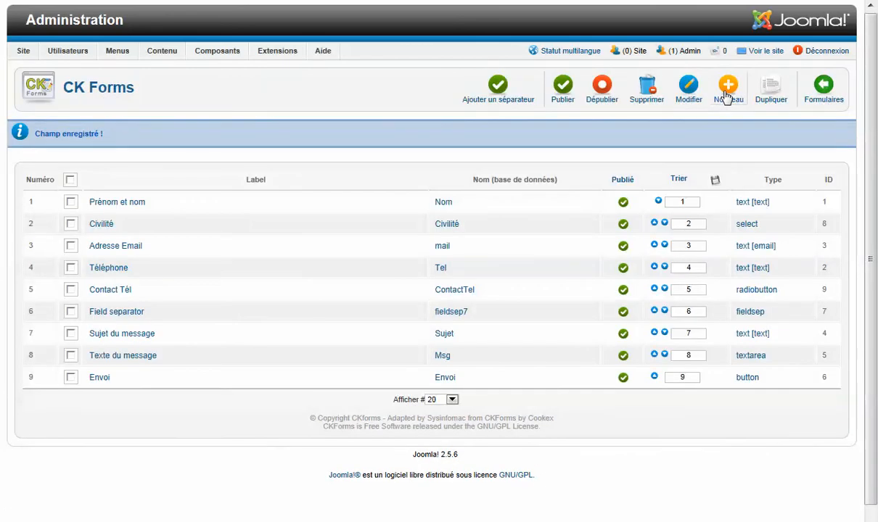
pyautogui.click(822, 86)
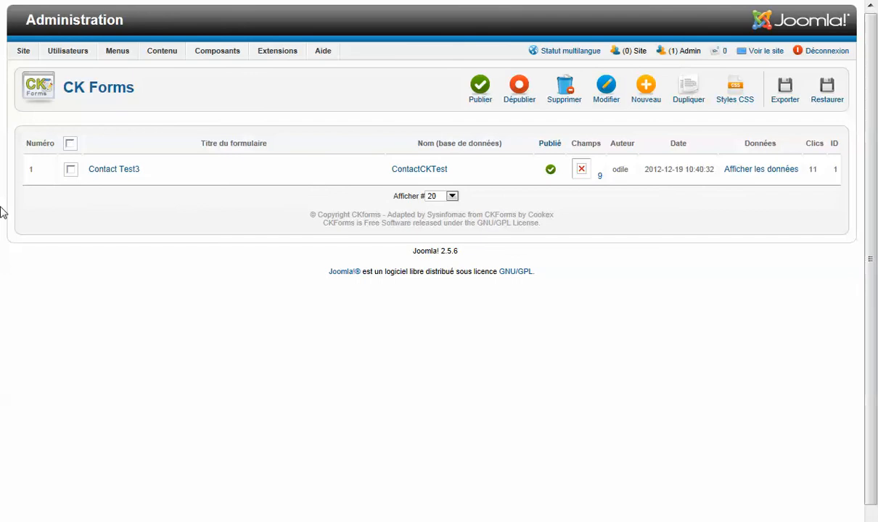
# - Create a new menu link in Menu principal-fr using the Formulaire CKForms link type
pyautogui.moveTo(115, 52)
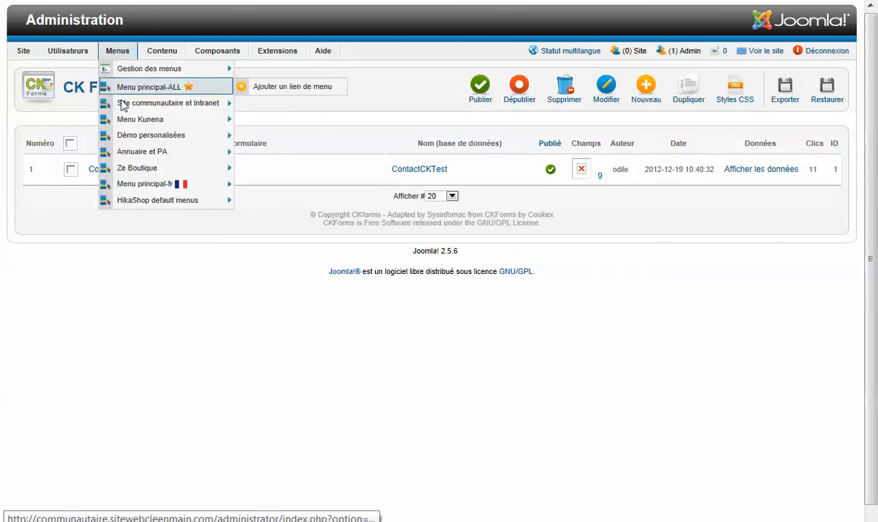
pyautogui.moveTo(118, 174)
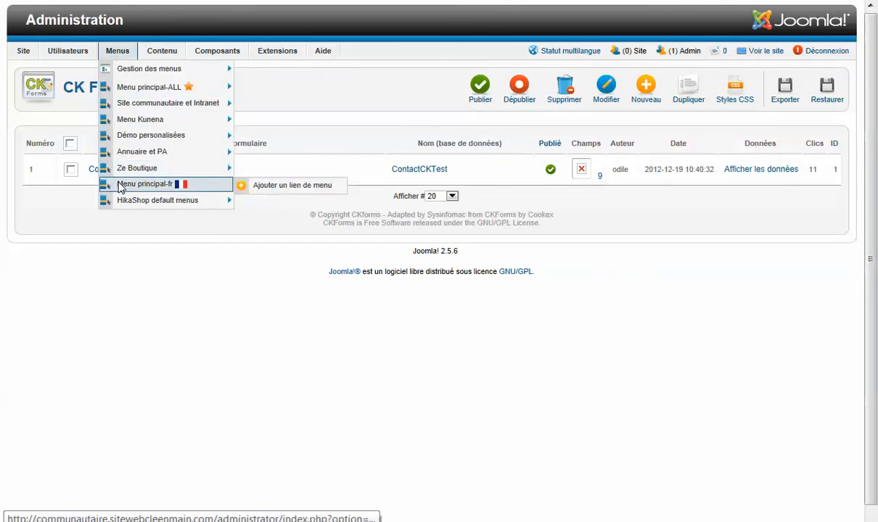
pyautogui.click(144, 184)
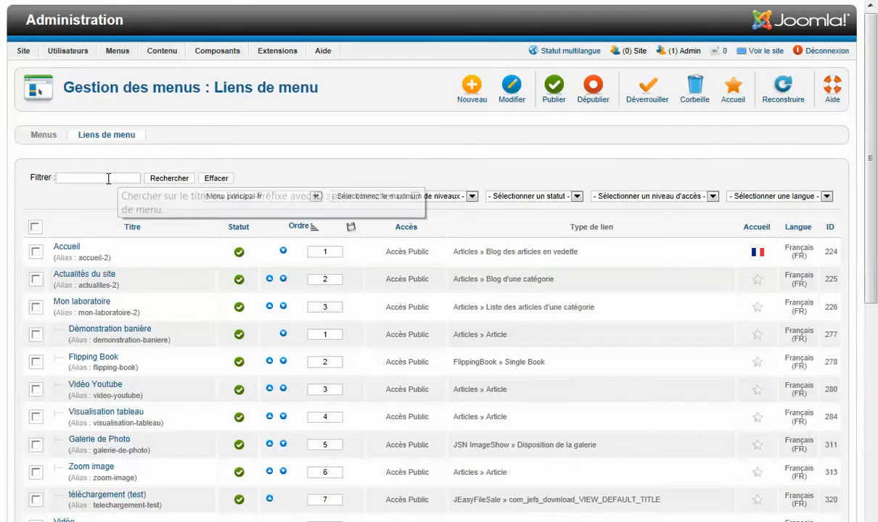
pyautogui.click(467, 87)
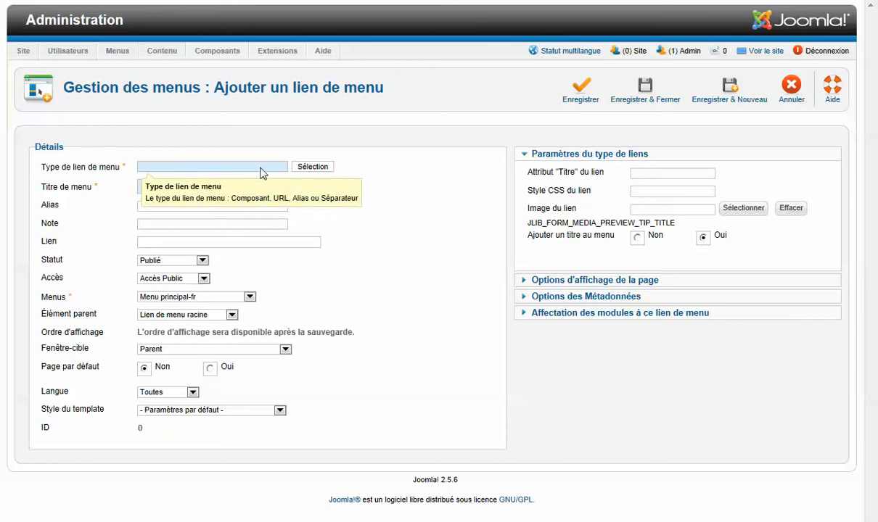
pyautogui.click(305, 168)
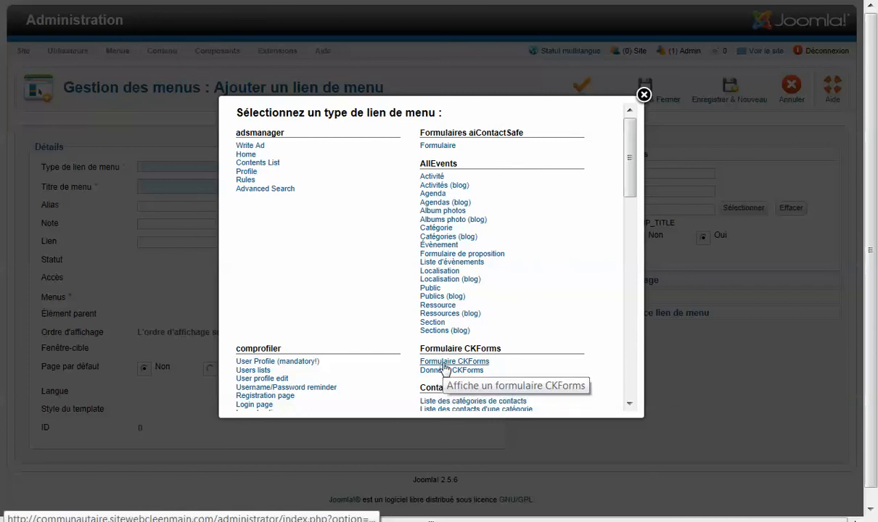
pyautogui.click(444, 363)
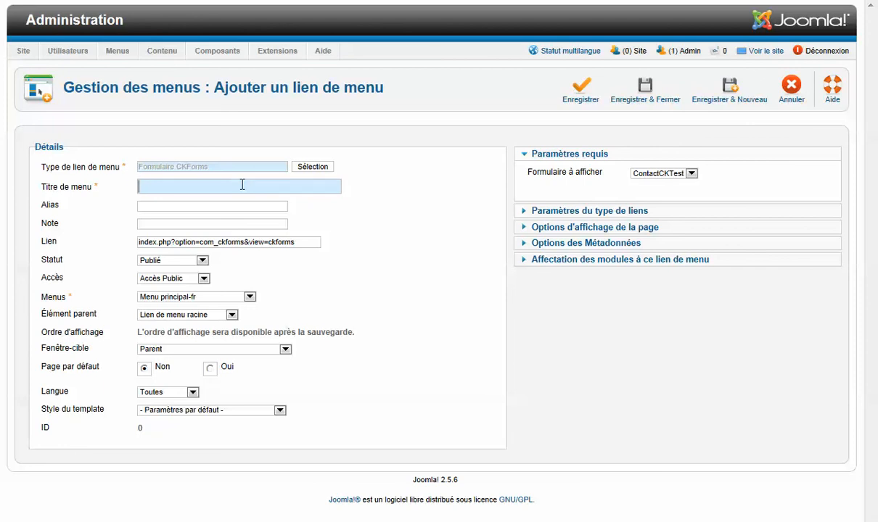
# - Title the menu link "Contact demo Vidéo", then save and close it
pyautogui.write('Contact demo Vi')
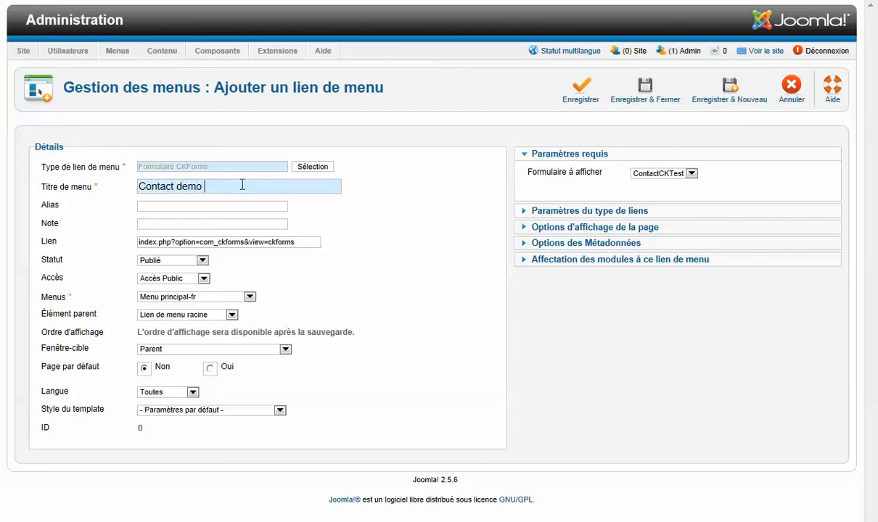
pyautogui.write('déo')
pyautogui.click(638, 95)
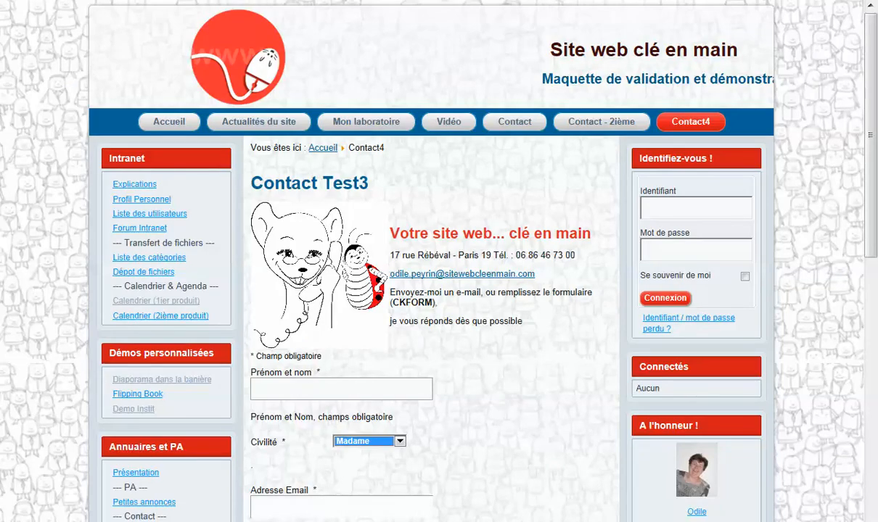
# - Reload the public site and open the Contact demo Vidéo page from the main navigation
pyautogui.press('F5')
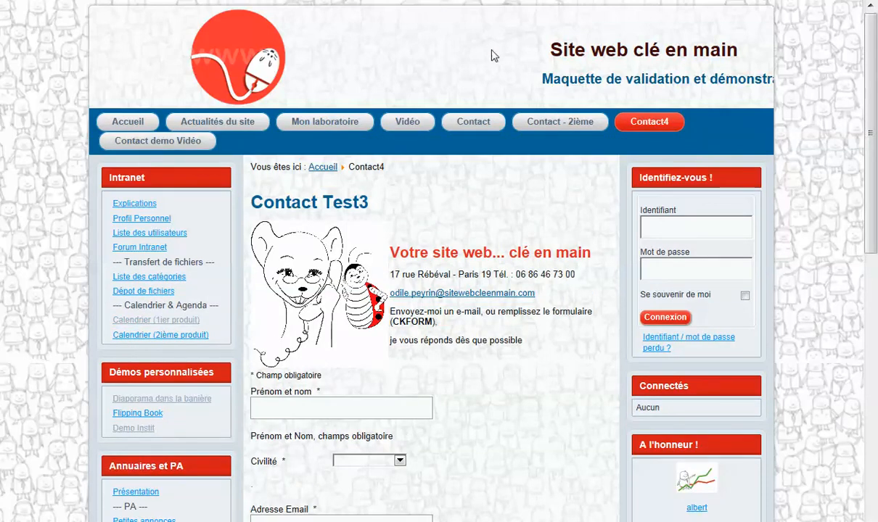
pyautogui.click(141, 145)
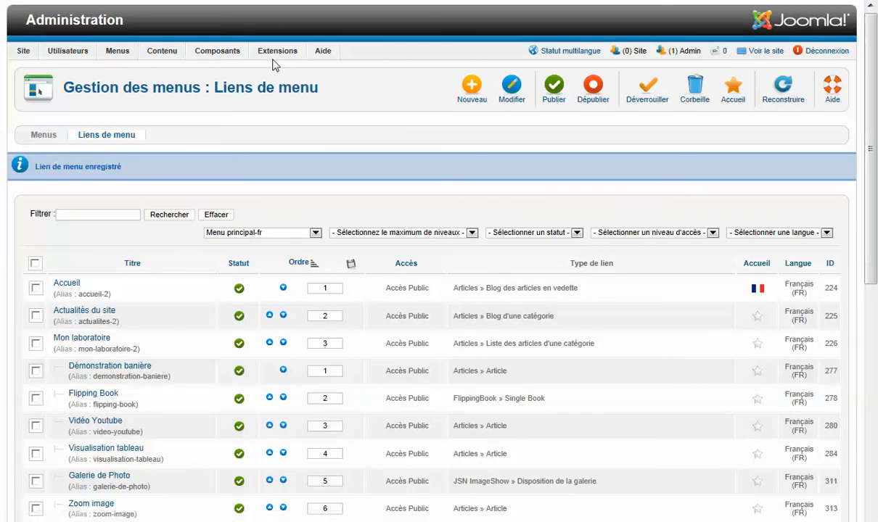
# - Return to the Joomla administration and open the submitted data of the Contact Test3 form in CK Forms
pyautogui.moveTo(217, 58)
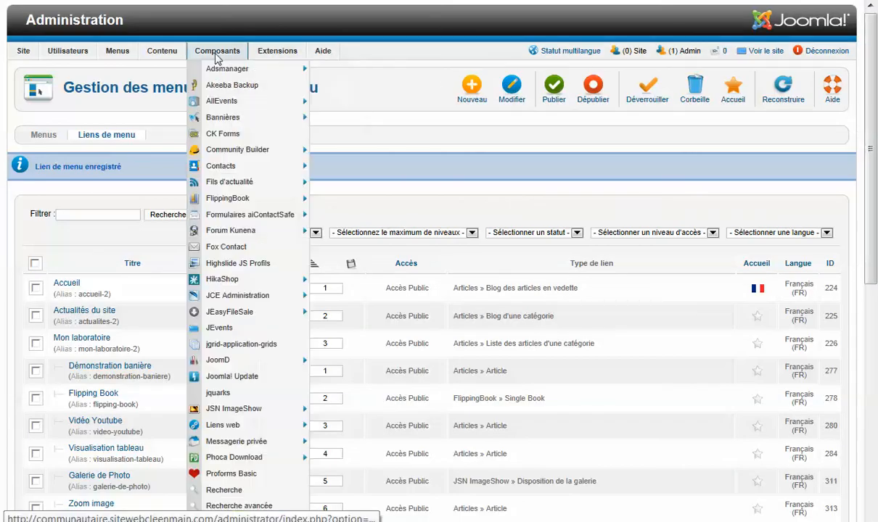
pyautogui.click(212, 135)
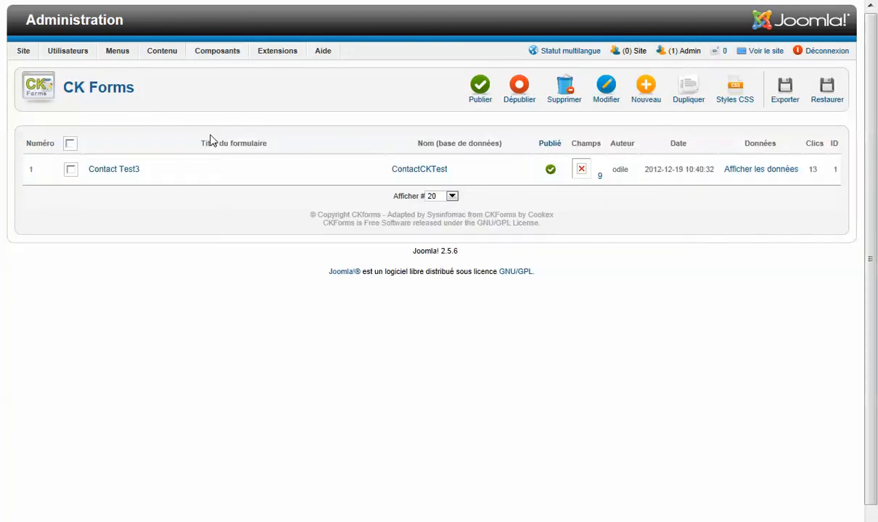
pyautogui.click(771, 174)
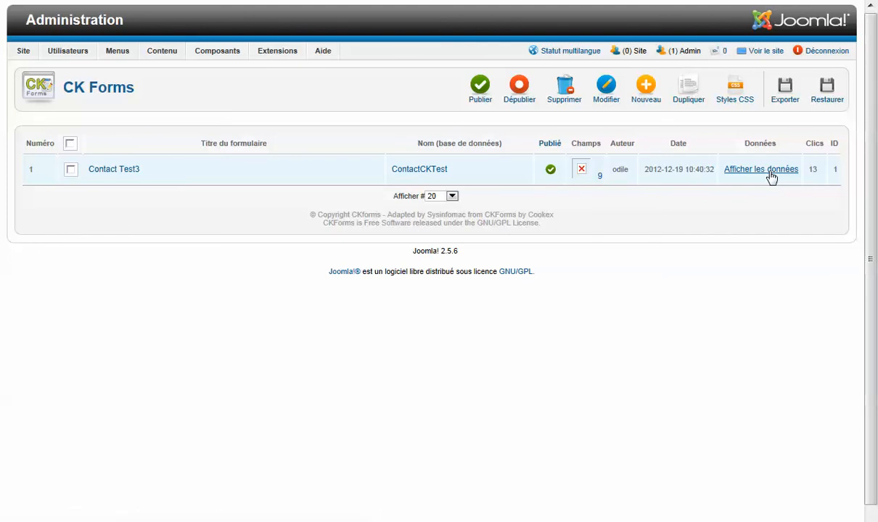